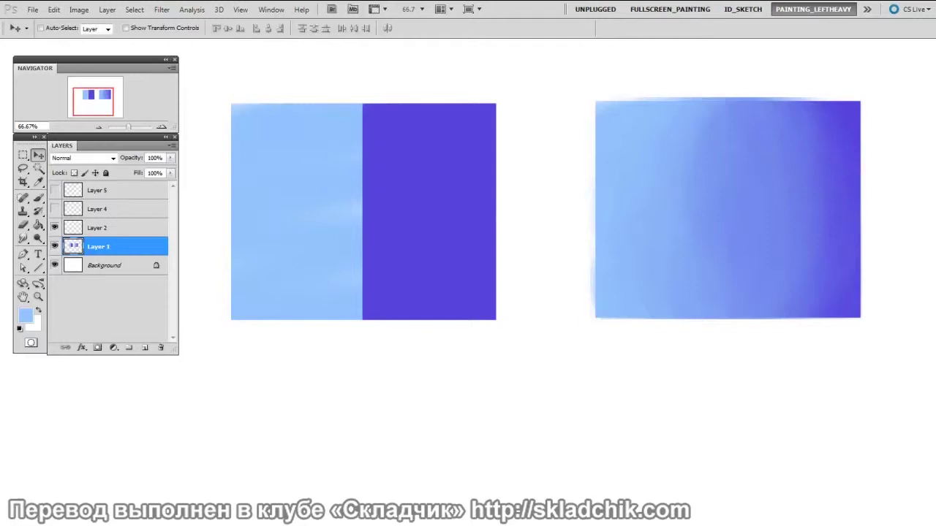
Step: Add a new layer above Layer 1 and smudge three streaks of light blue into the purple at 77% strength
key("ctrl+shift+alt+n")
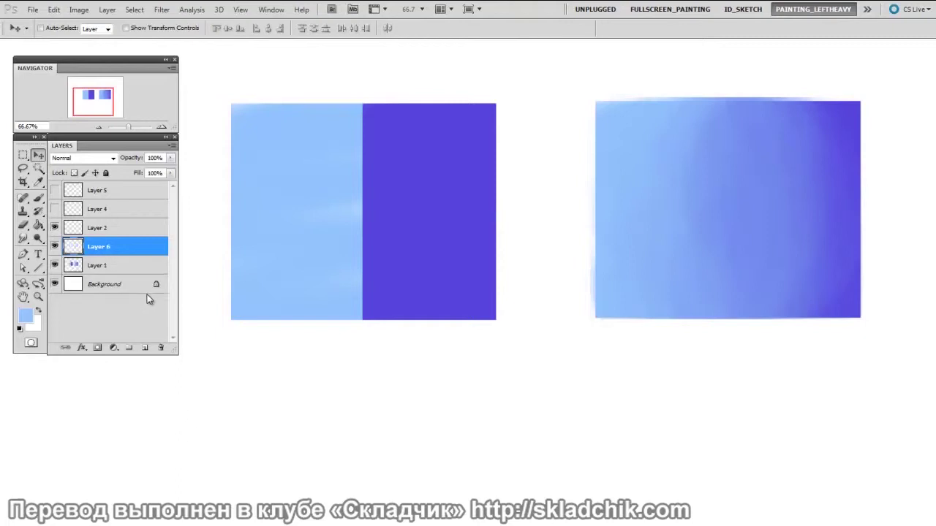
left_click(28, 239)
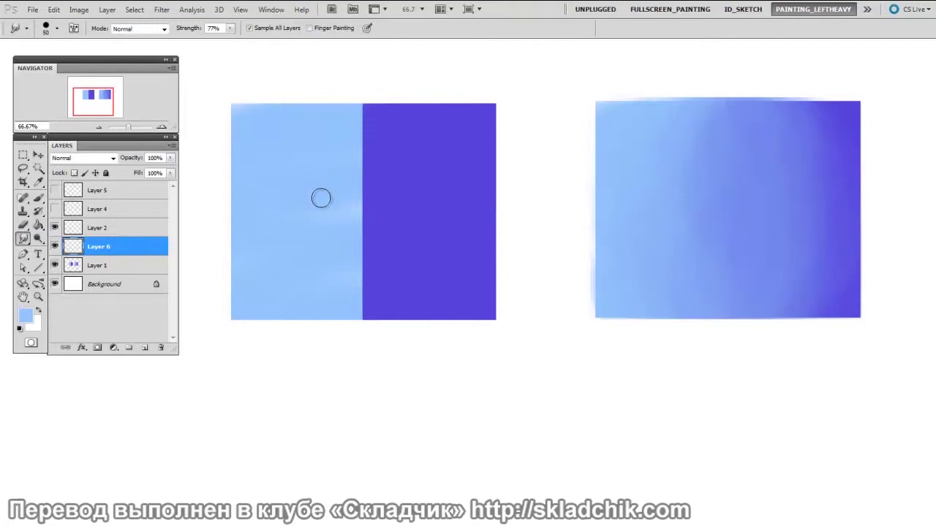
left_click_drag(355, 159, 374, 158)
left_click_drag(345, 192, 403, 188)
left_click_drag(350, 221, 438, 228)
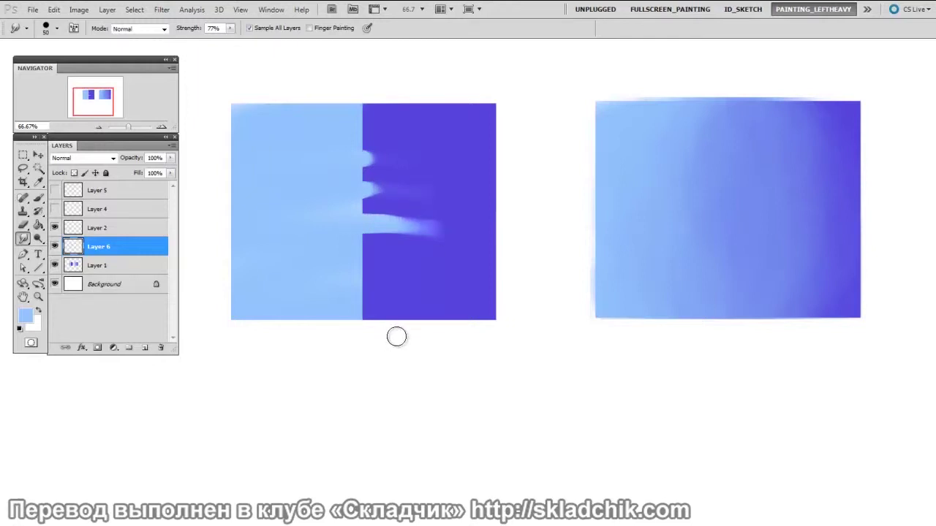
Step: Smudge one more light blue streak into the purple, below the three existing ones, working at 200% zoom
key("ctrl+plus")
left_click_drag(409, 151, 519, 255)
key("ctrl+plus")
key("ctrl+plus")
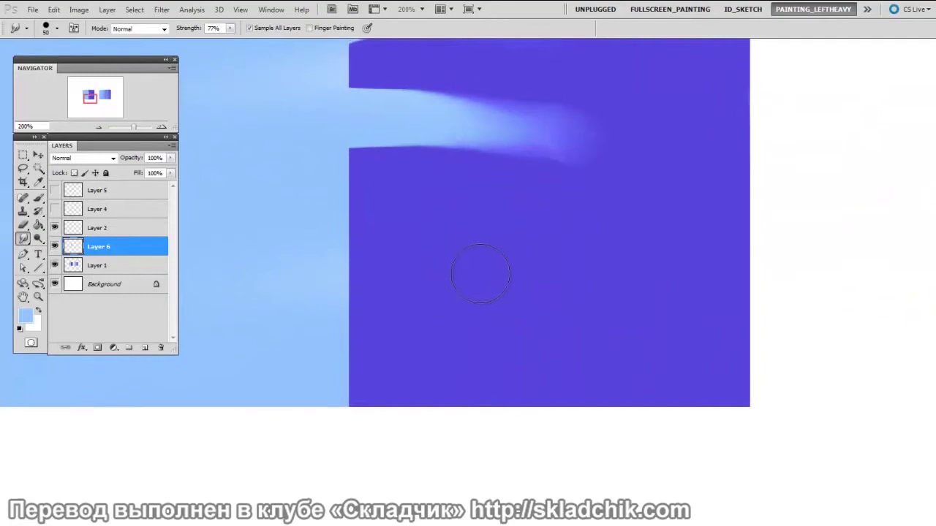
left_click_drag(334, 277, 567, 276)
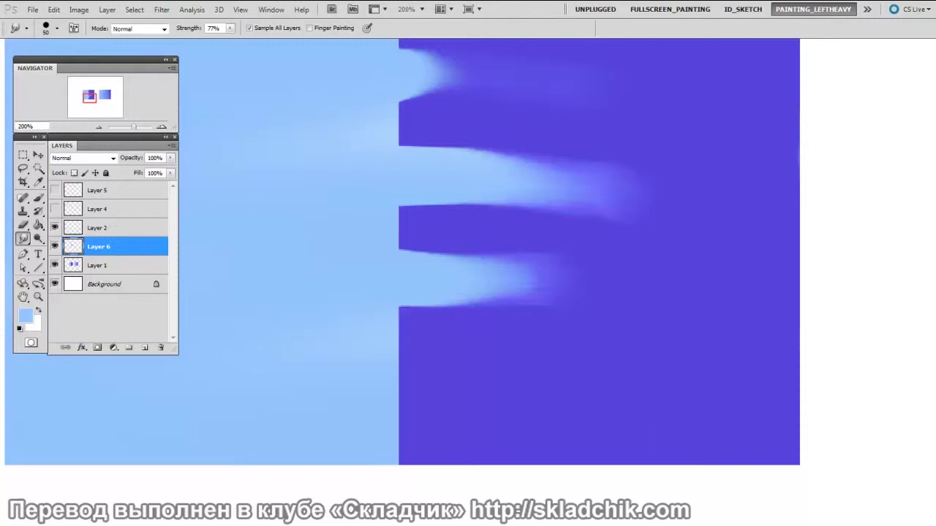
Step: Hide Layer 6, show Layer 4's light stripe, and smudge across the stripe on a new layer at the top of the stack
left_click(54, 246)
left_click(54, 209)
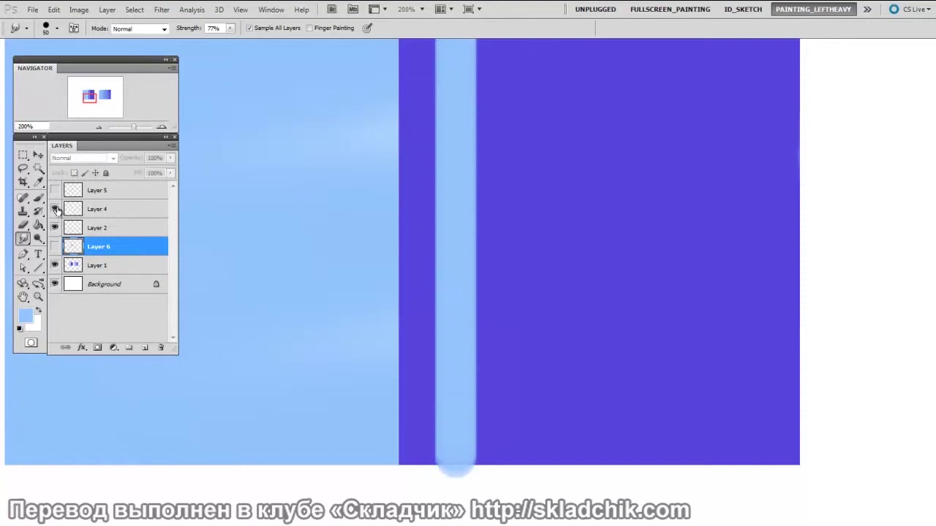
left_click(110, 194)
key("ctrl+shift+alt+n")
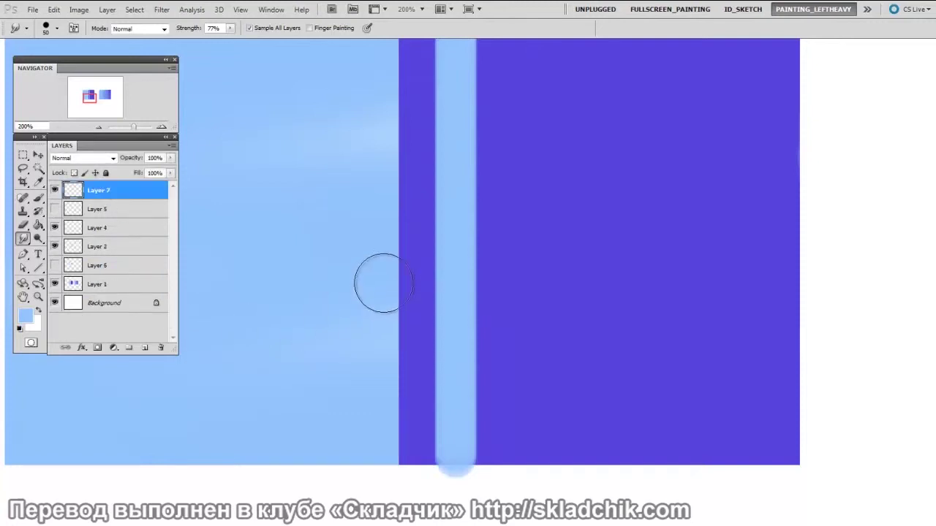
mouse_move(310, 252)
left_mouse_down()
mouse_move(535, 255)
mouse_move(561, 289)
left_mouse_up()
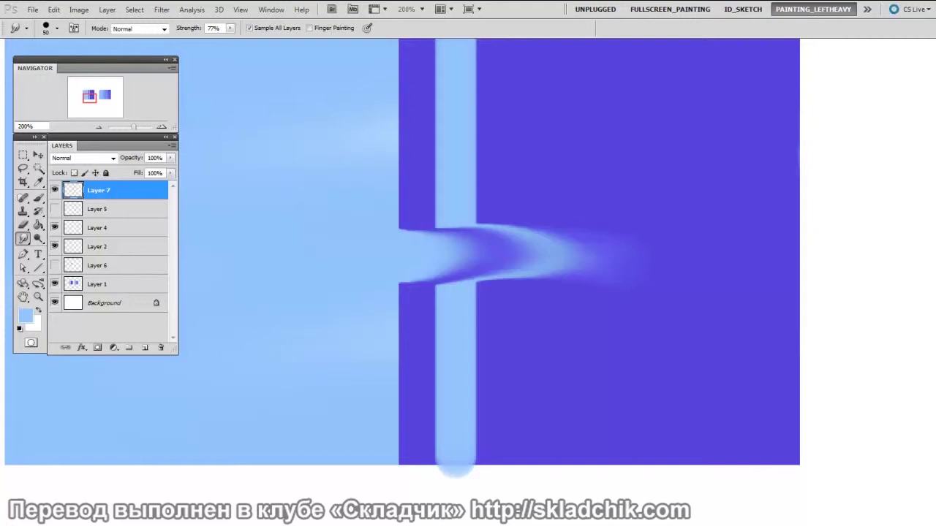
Step: Set the Smudge strength to 26% and smudge short streaks across the light stripe above and below the long streak
left_click(230, 28)
left_click_drag(232, 41, 207, 46)
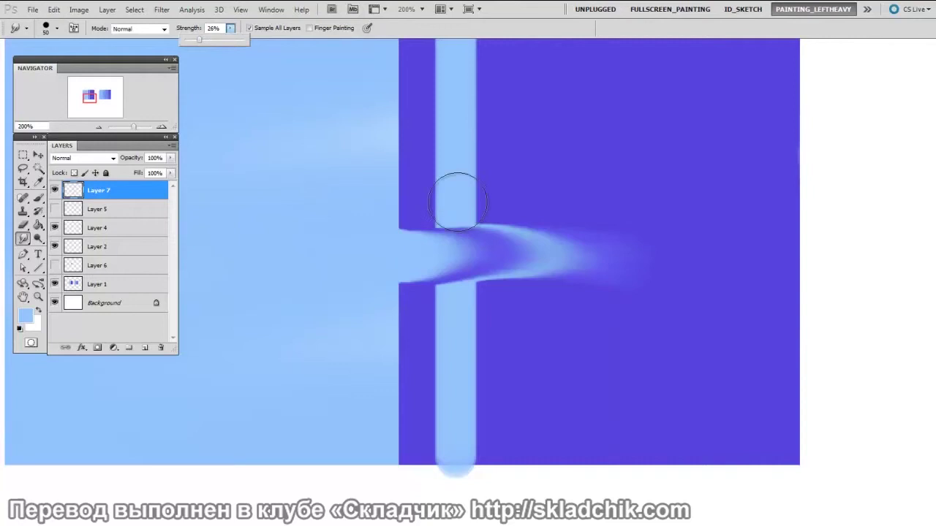
left_click_drag(328, 136, 506, 136)
left_click_drag(344, 359, 639, 372)
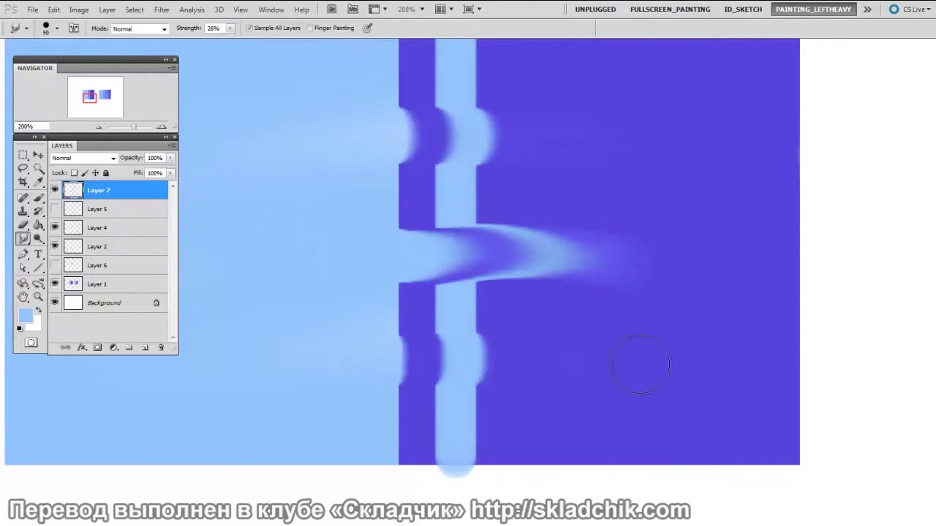
left_click_drag(357, 375, 627, 396)
left_click_drag(383, 417, 485, 408)
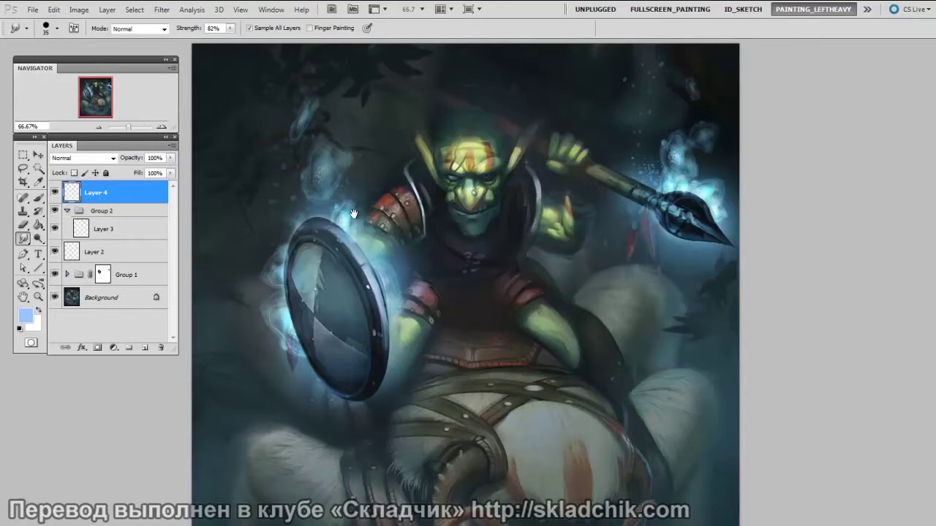
Step: In the goblin painting, smudge the edge of the red shoulder armor above the shield with a brush of about 10 px
scroll(410, 241, "up", 1)
mouse_move(269, 104)
left_mouse_down()
mouse_move(345, 155)
mouse_move(381, 104)
left_mouse_up()
key("bracketleft")
key("bracketleft")
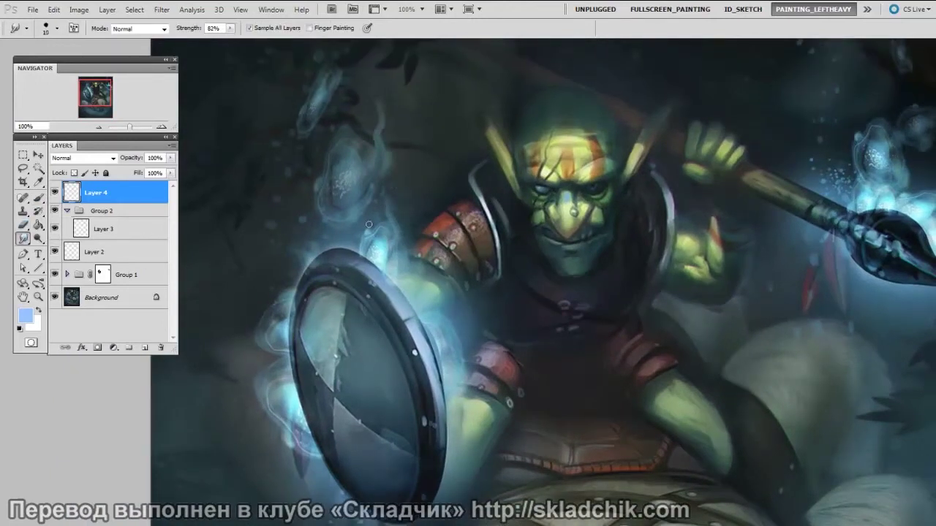
left_click_drag(415, 249, 422, 287)
mouse_move(418, 232)
left_mouse_down()
mouse_move(420, 284)
mouse_move(420, 222)
left_mouse_up()
key("bracketleft")
key("bracketleft")
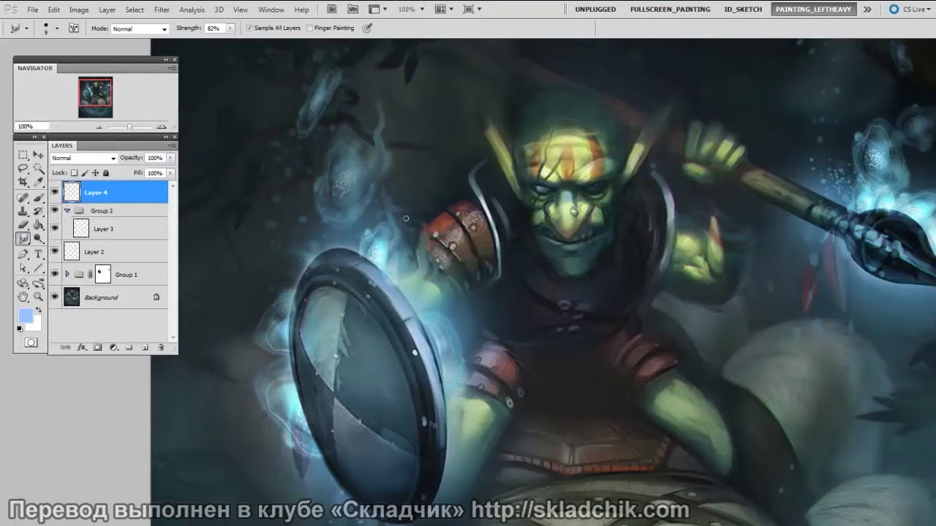
left_click_drag(442, 241, 450, 261)
Step: Smudge curling wisps out of the blue glow between the shield's top and the shoulder armor with a 10 px brush
scroll(355, 267, "up", 1)
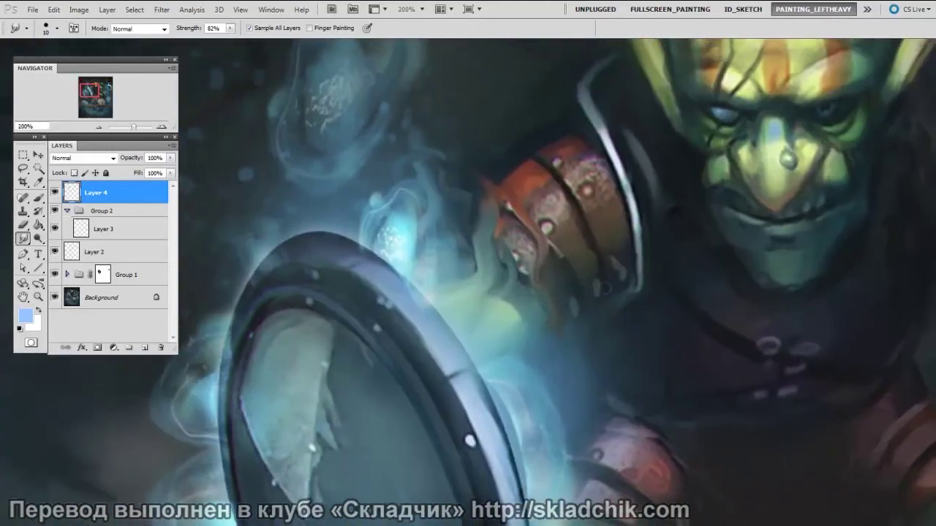
key("[")
mouse_move(385, 191)
left_mouse_down()
mouse_move(416, 128)
mouse_move(401, 197)
mouse_move(477, 149)
mouse_move(415, 179)
mouse_move(487, 217)
mouse_move(451, 117)
mouse_move(503, 188)
left_mouse_up()
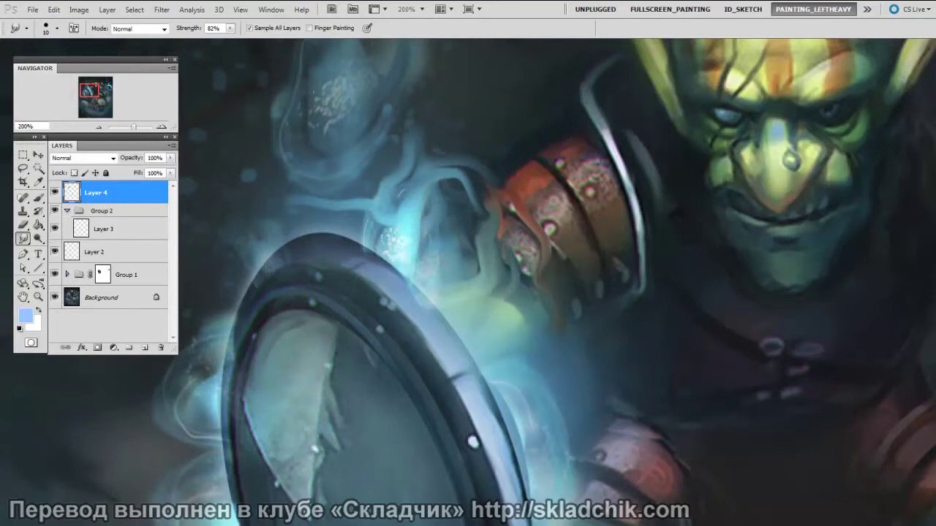
Step: Pull the blue glow above the shield into parallel wispy strands, smudging with the 35 px three-dot brush enlarged to 45 px
right_click(340, 178)
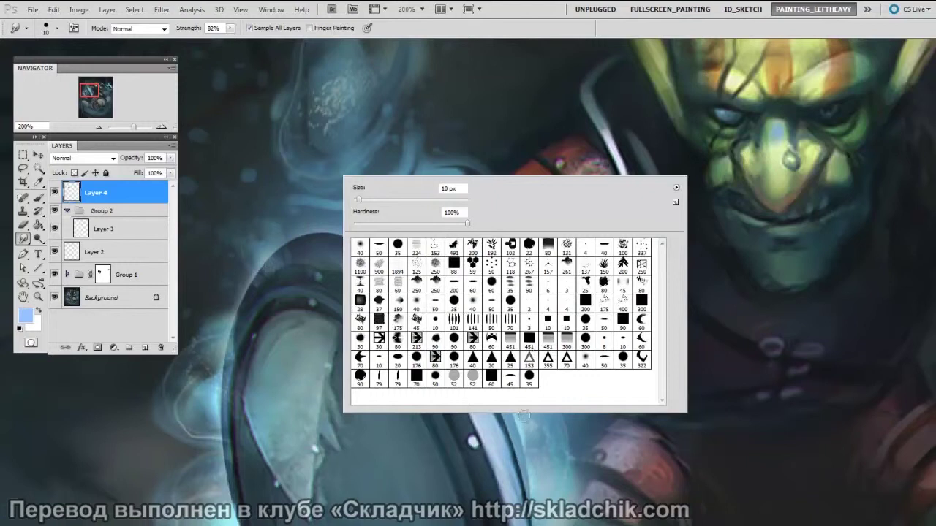
left_click(510, 282)
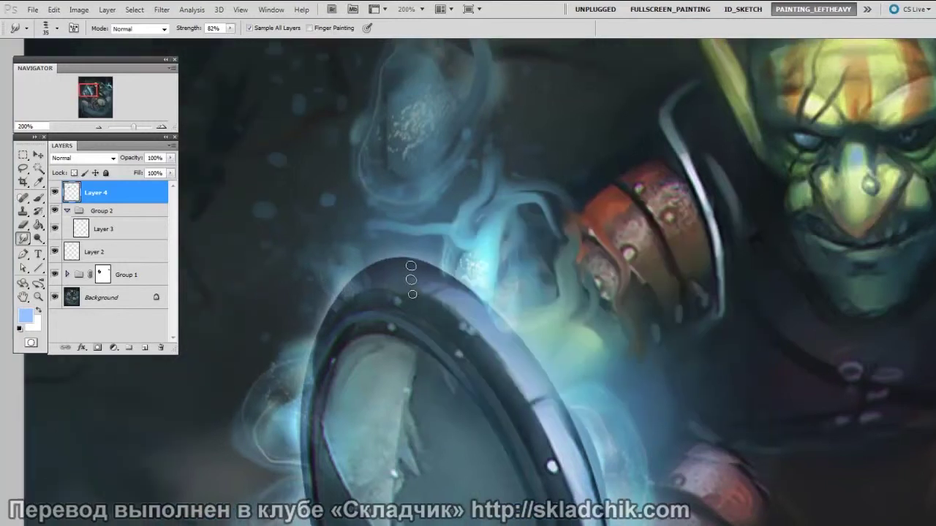
left_click_drag(406, 271, 501, 337)
key("bracketright")
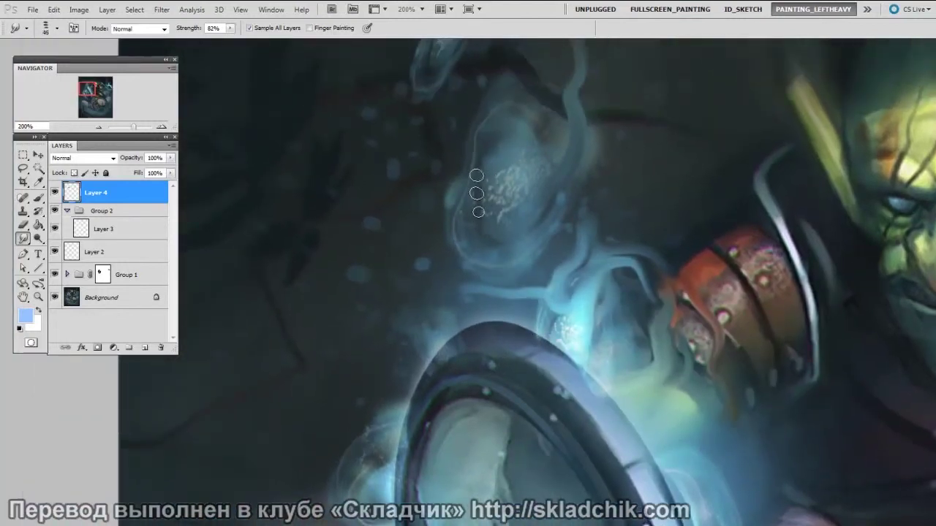
left_click_drag(512, 182, 355, 232)
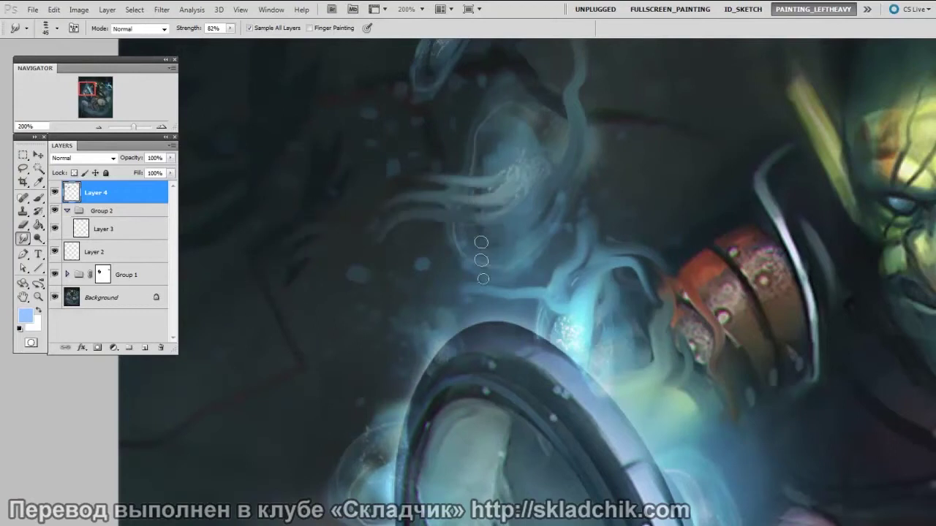
left_click_drag(499, 265, 376, 296)
left_click_drag(596, 299, 629, 220)
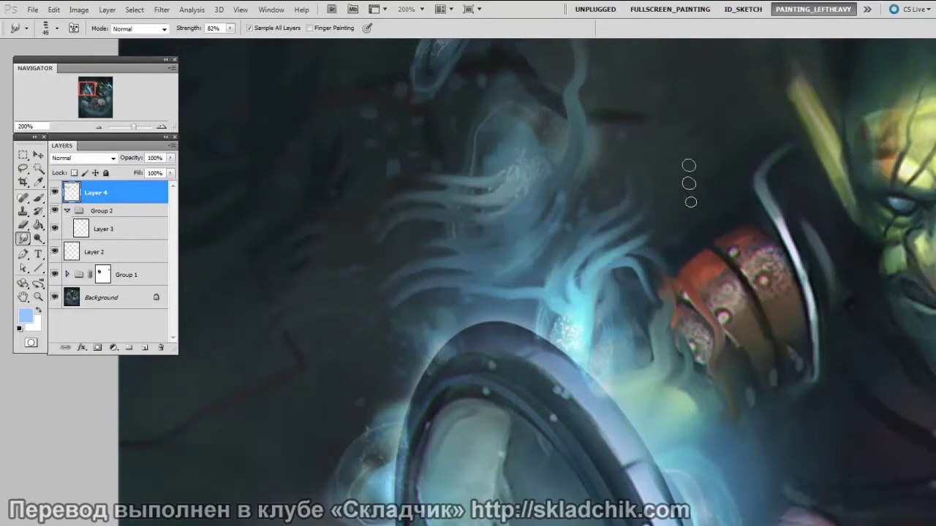
left_click_drag(606, 296, 637, 227)
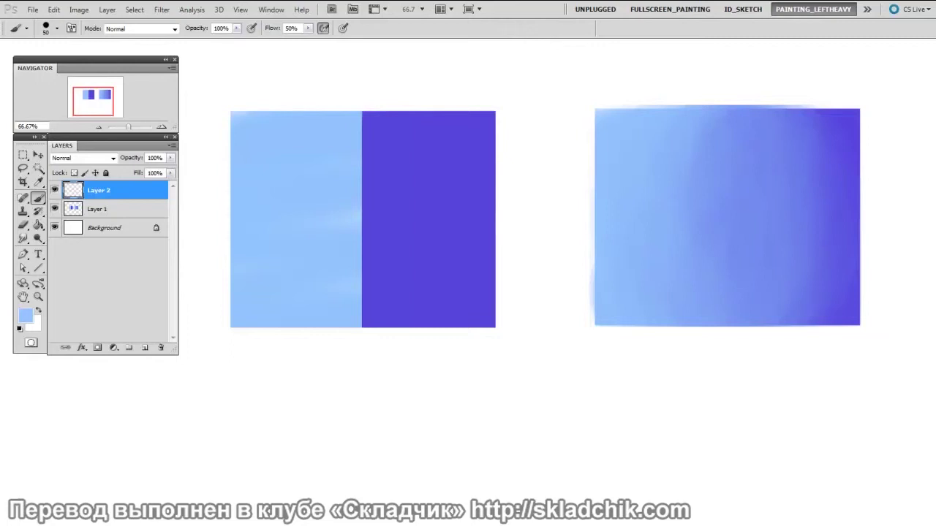
Step: In the color-swatch document, try smudging light blue into the purple directly on Layer 1, and undo the strokes
left_click(115, 210)
left_click(23, 239)
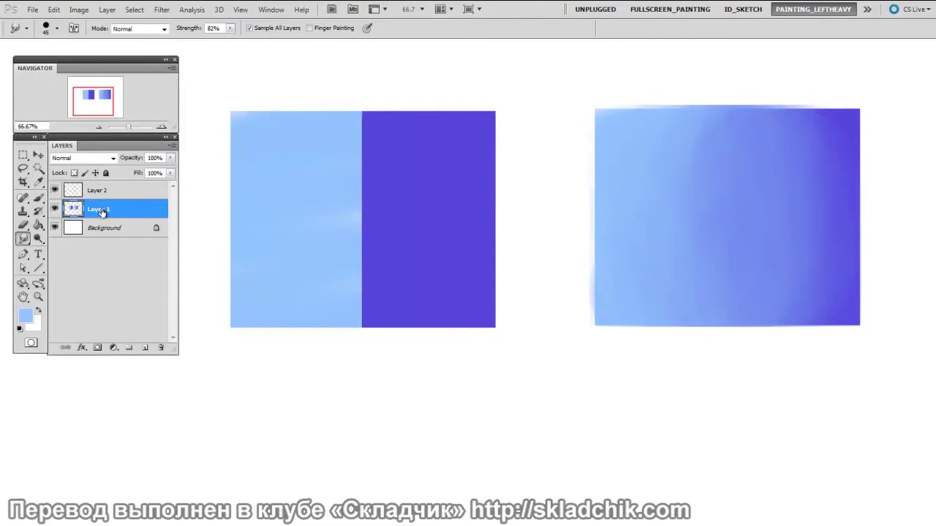
mouse_move(340, 180)
left_mouse_down()
mouse_move(405, 219)
mouse_move(387, 248)
mouse_move(416, 276)
left_mouse_up()
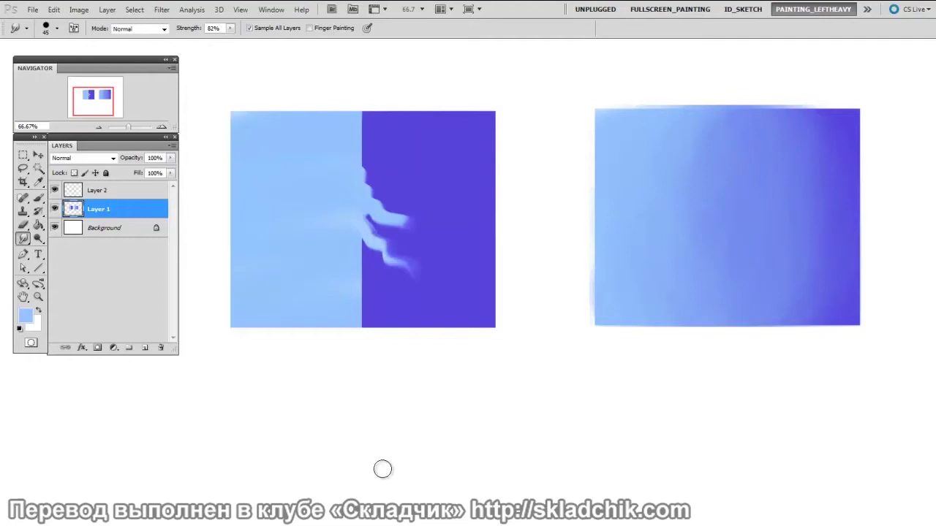
key("ctrl+alt+z")
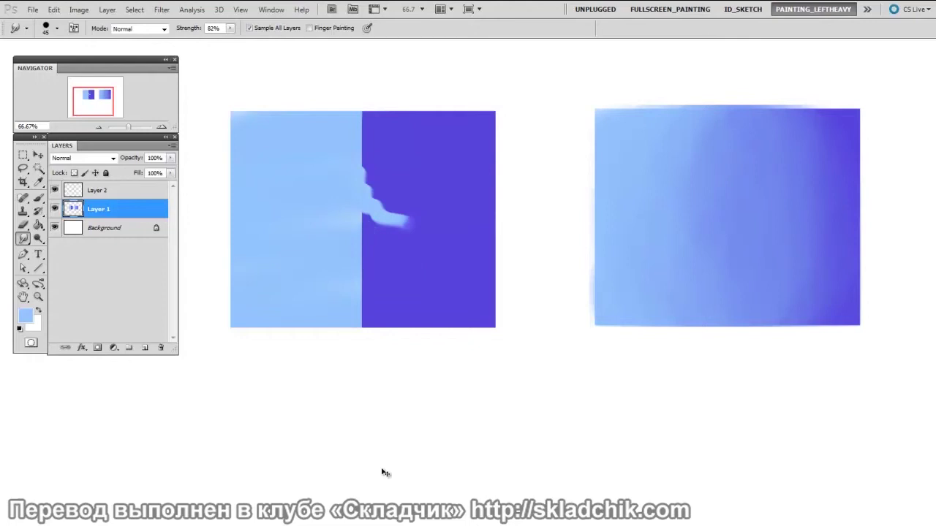
key("ctrl+alt+z")
Step: Add a new top layer and smudge three wavy light blue streaks into the purple with a 60 px brush, sampling all layers
key("ctrl+shift+alt+n")
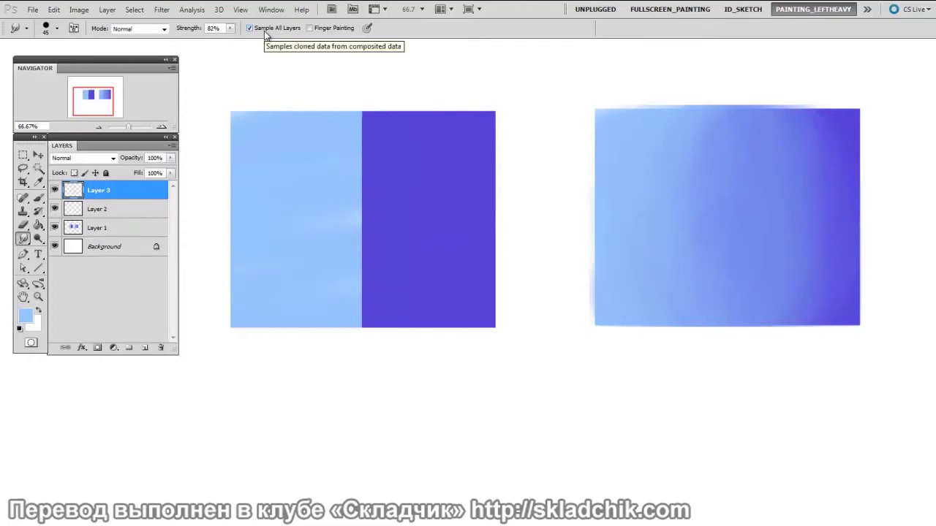
key("bracketright")
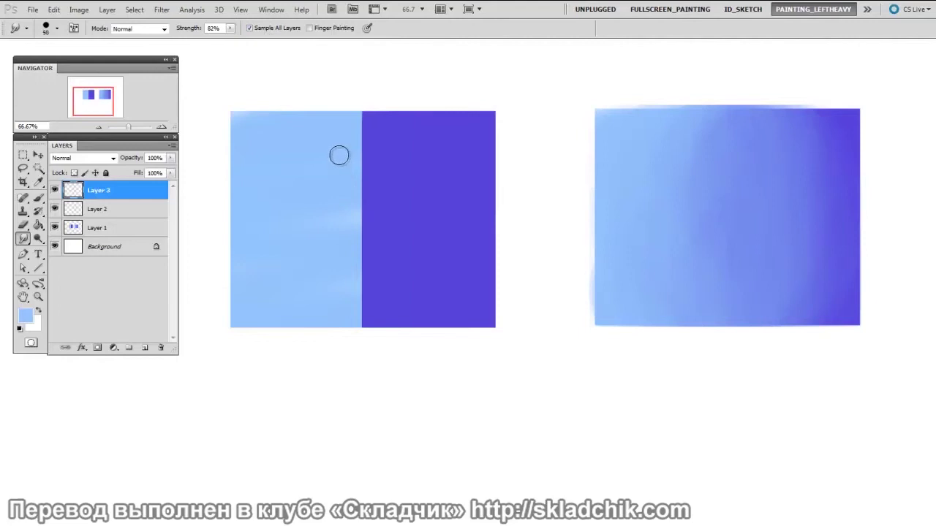
key("bracketright")
left_click_drag(355, 159, 407, 212)
left_click_drag(362, 245, 439, 283)
left_click_drag(358, 266, 420, 311)
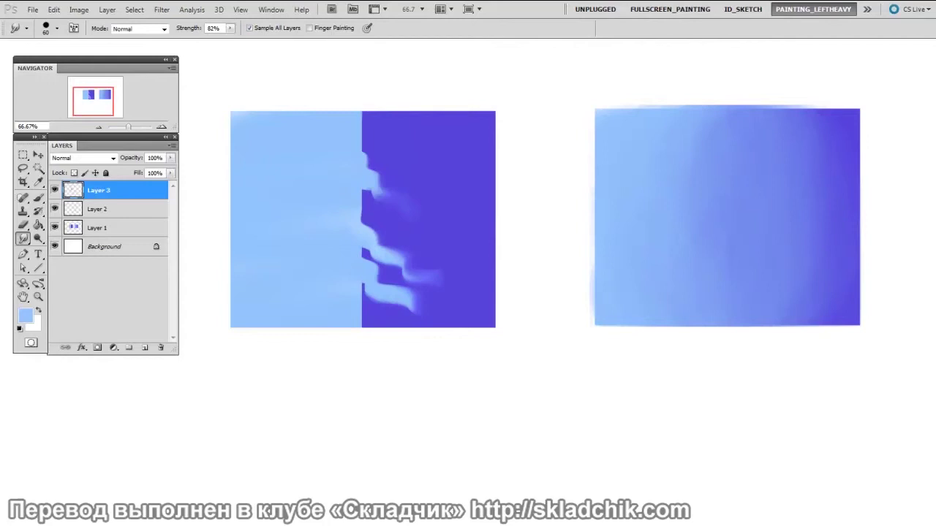
Step: Toggle Layer 3's visibility, try moving its smudge strokes below the two-color rectangle, and undo the move
left_click(55, 190)
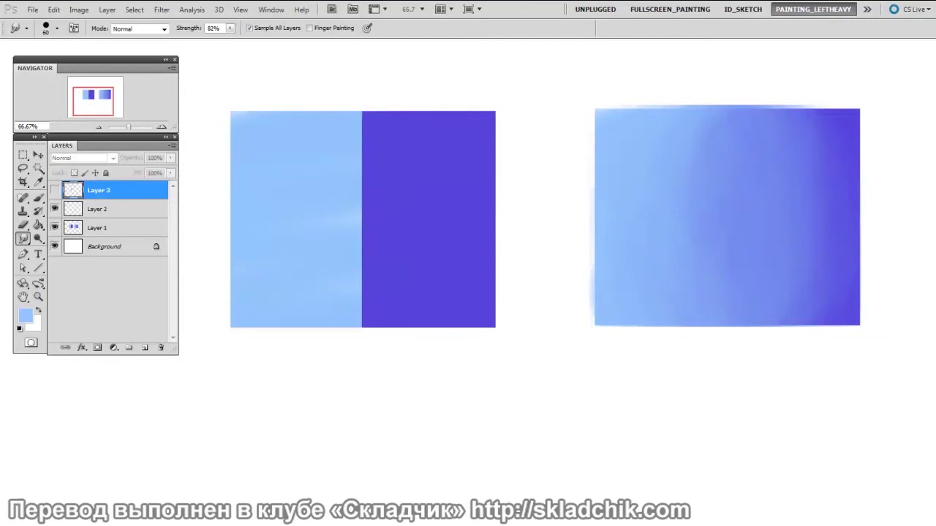
left_click(54, 190)
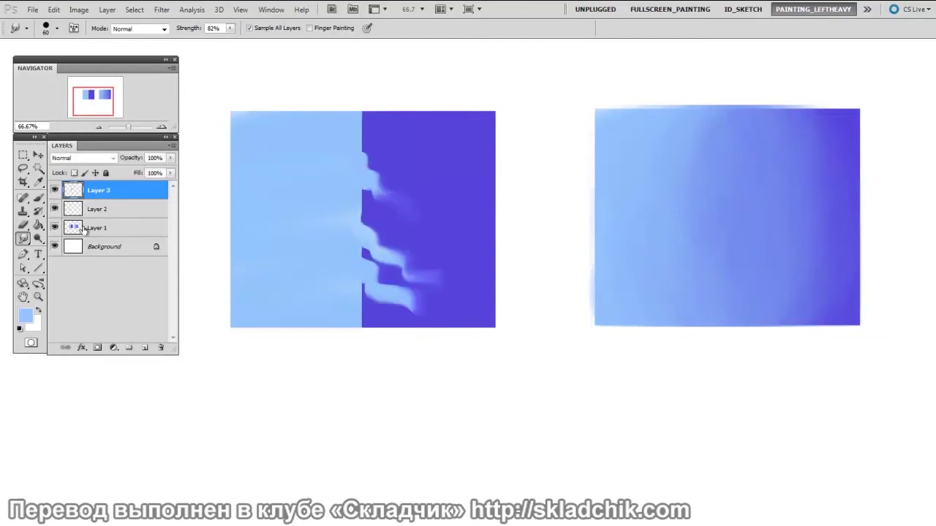
left_click(38, 155)
mouse_move(428, 216)
left_mouse_down()
mouse_move(426, 358)
mouse_move(438, 400)
left_mouse_up()
left_click_drag(557, 443, 526, 282)
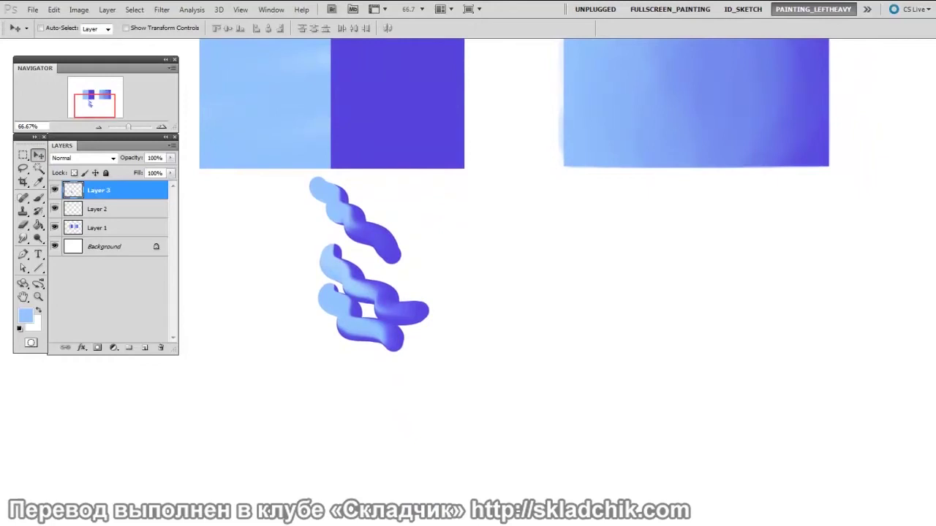
key("ctrl+z")
mouse_move(461, 91)
left_mouse_down()
mouse_move(460, 153)
mouse_move(489, 246)
left_mouse_up()
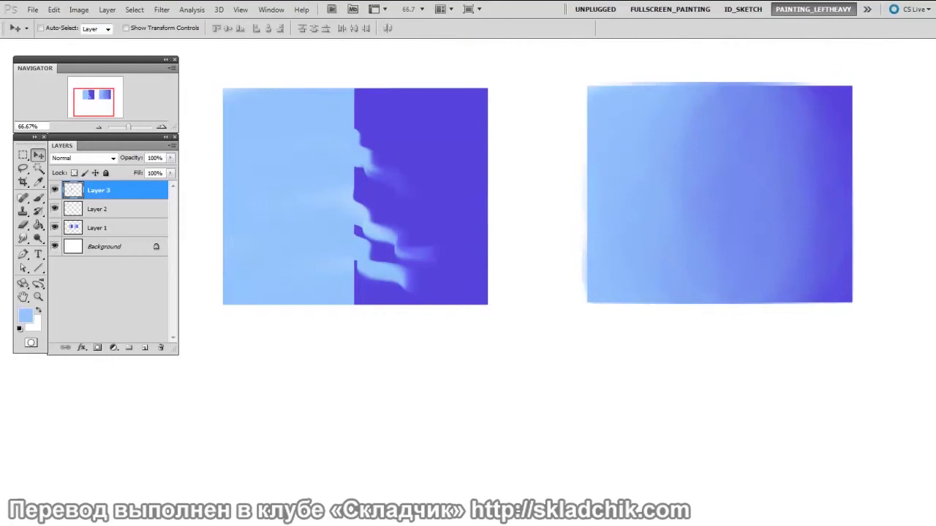
Step: Try deleting Layer 3 with its smudge strokes, and undo the deletion
left_click(120, 212, "shift")
mouse_move(123, 212)
left_mouse_down()
mouse_move(141, 232)
mouse_move(164, 343)
mouse_move(135, 199)
mouse_move(143, 289)
mouse_move(161, 347)
left_mouse_up()
left_click(146, 195)
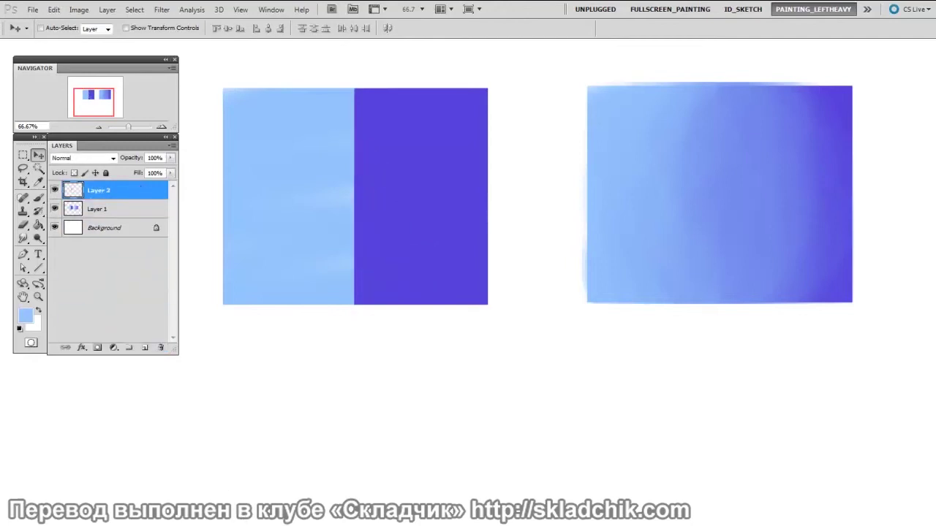
key("ctrl+z")
left_click(131, 213)
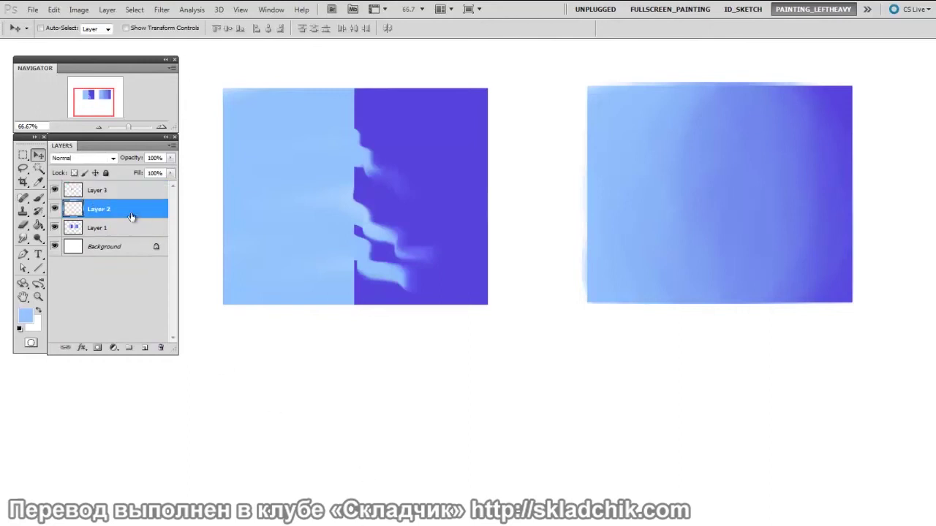
Step: Erase the lower smudge streaks on Layer 3 with a soft eraser enlarged to about 250 px, and return to the Smudge tool
left_click(123, 194)
key("e")
right_click(407, 235)
key("Escape")
key("bracketright")
key("bracketright")
key("bracketright")
key("bracketright")
key("bracketright")
key("bracketright")
key("bracketright")
key("bracketright")
key("bracketright")
key("bracketright")
key("bracketright")
mouse_move(414, 262)
left_mouse_down()
mouse_move(428, 261)
mouse_move(334, 334)
left_mouse_up()
key("bracketleft")
key("bracketleft")
key("bracketright")
key("bracketright")
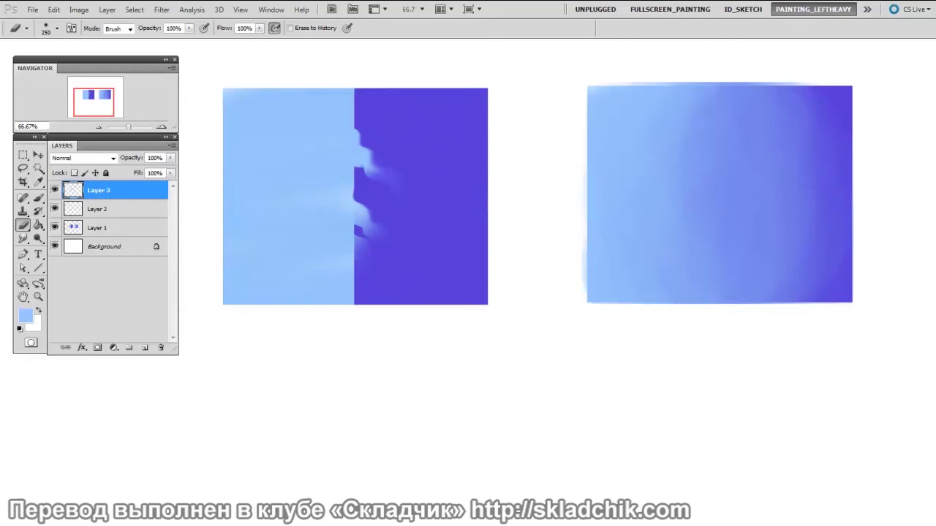
left_click(26, 239)
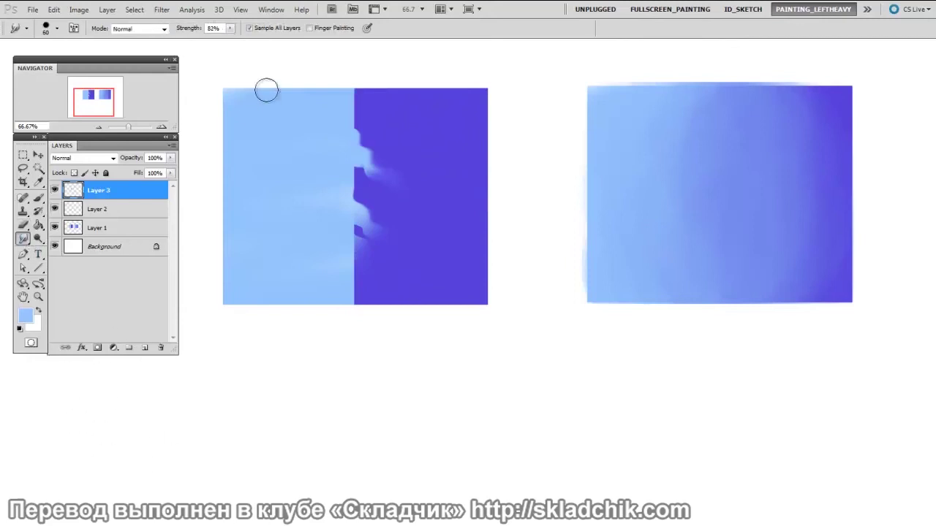